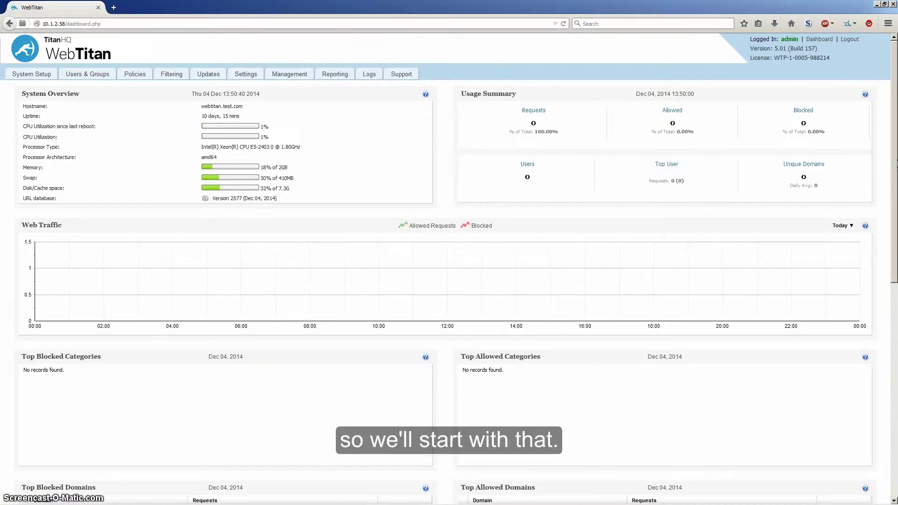
- Go to Users & Groups and start adding an LDAP server for user/group import
click(84, 75)
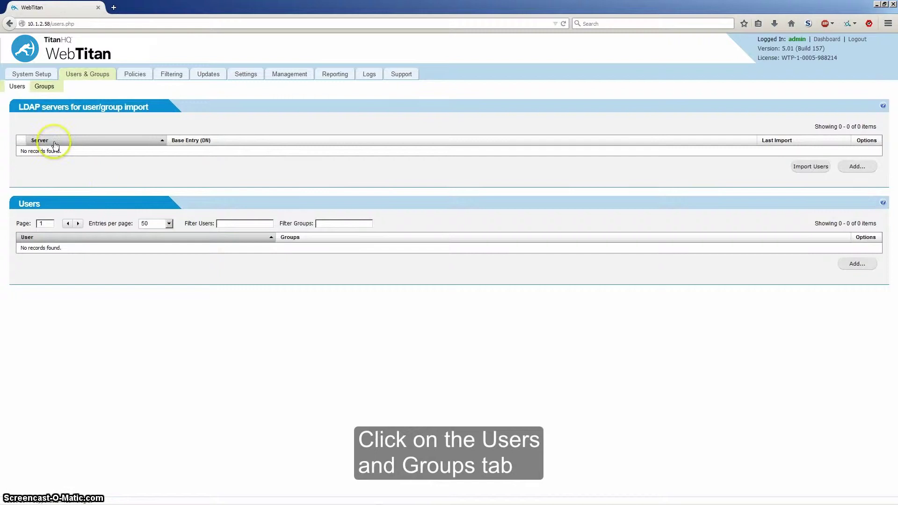
click(857, 166)
- Enter LDAP server 10.1.4.66, base DN DC=coppertec,DC=local, and the administrator login and password
click(467, 192)
text(10.1.4.66)
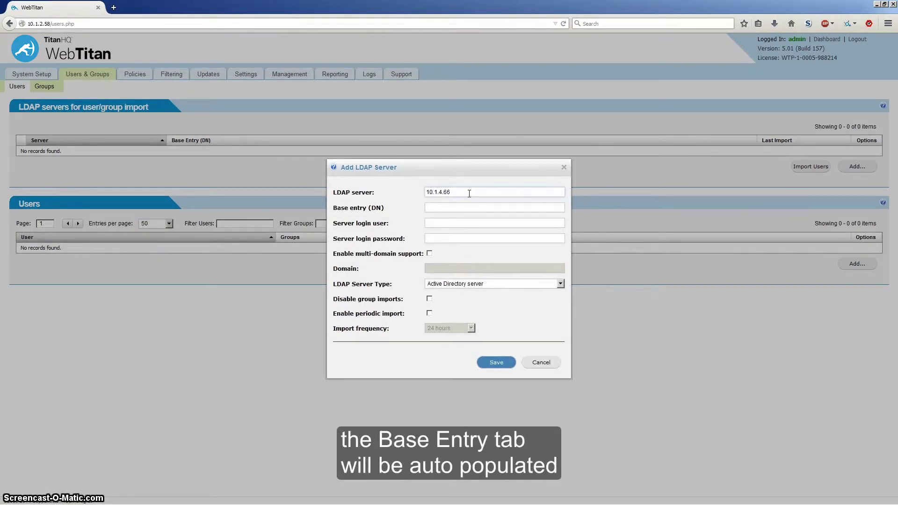
key(Tab)
text(dc)
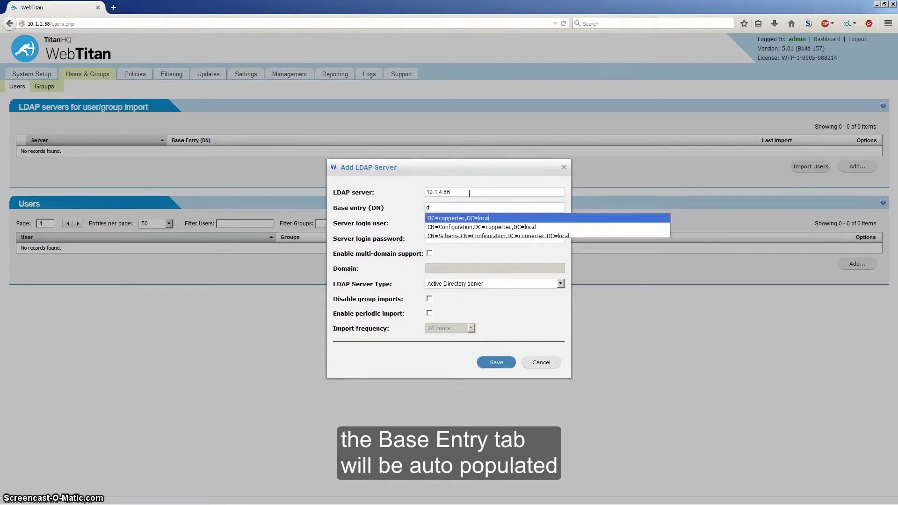
click(476, 219)
click(475, 223)
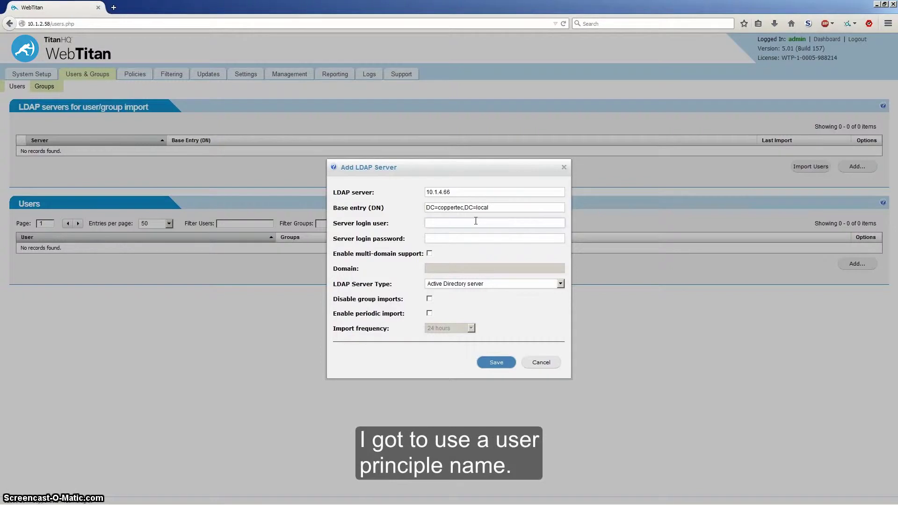
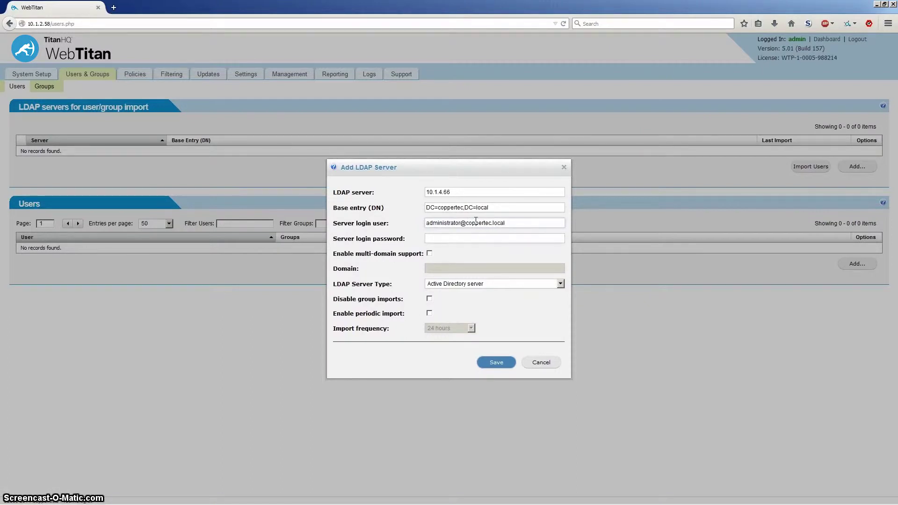
key(Tab)
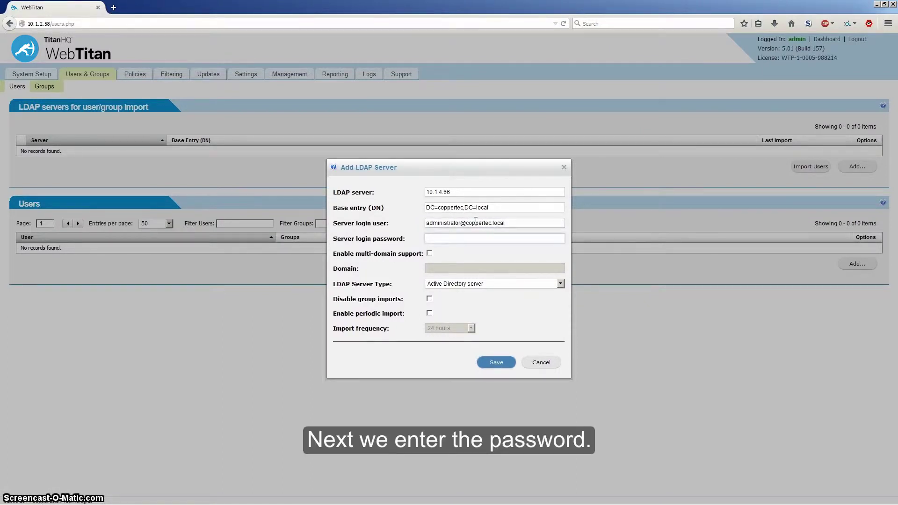
text(•)
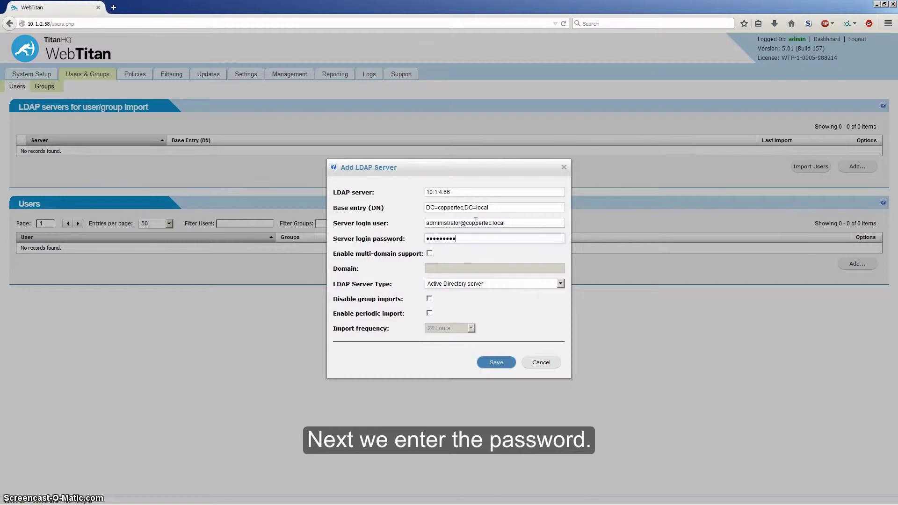
- Keep Active Directory with group import on, enable 24-hour periodic import, and save the server
click(430, 253)
click(435, 270)
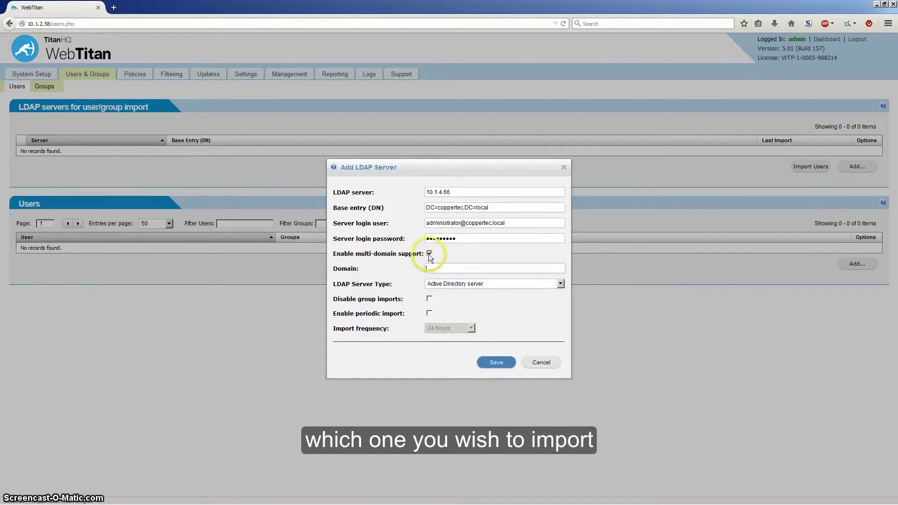
click(429, 254)
click(447, 285)
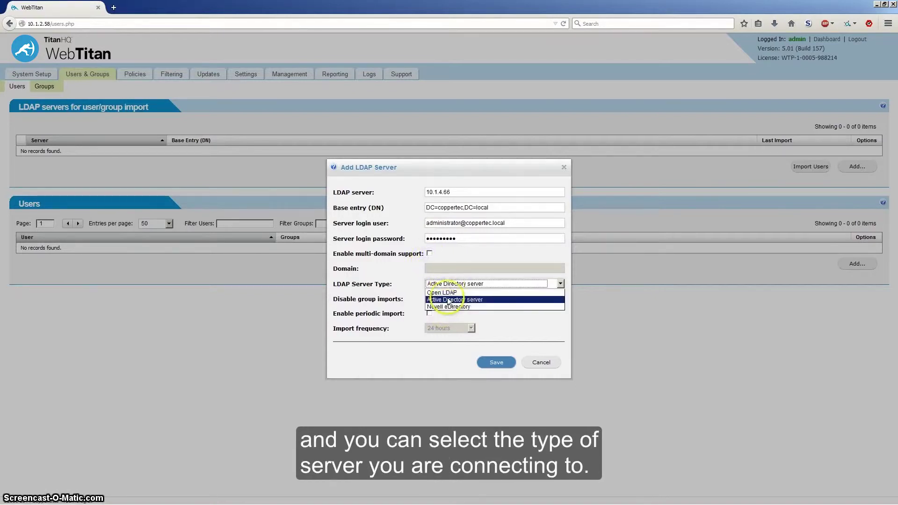
click(453, 301)
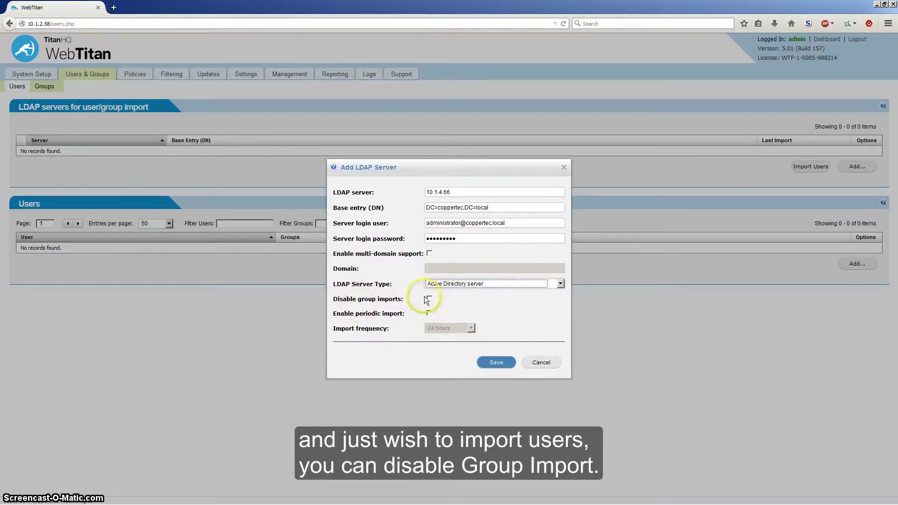
click(429, 299)
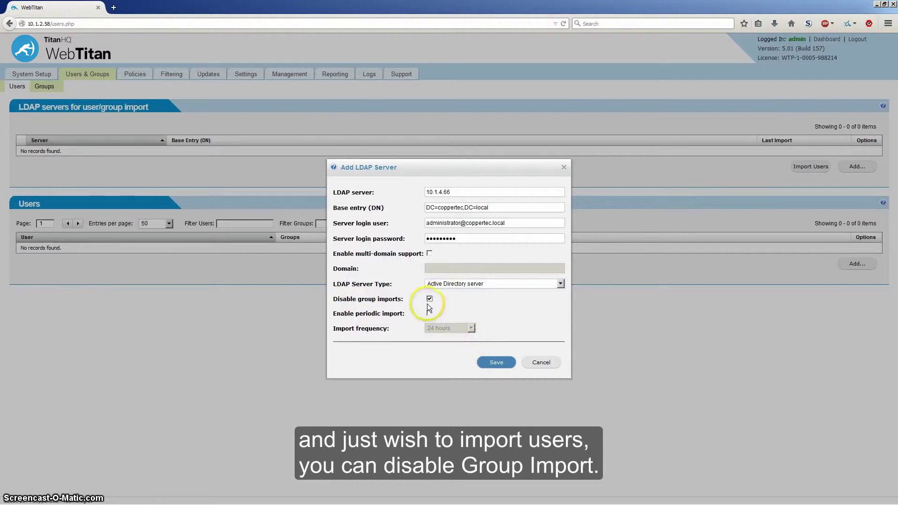
click(429, 299)
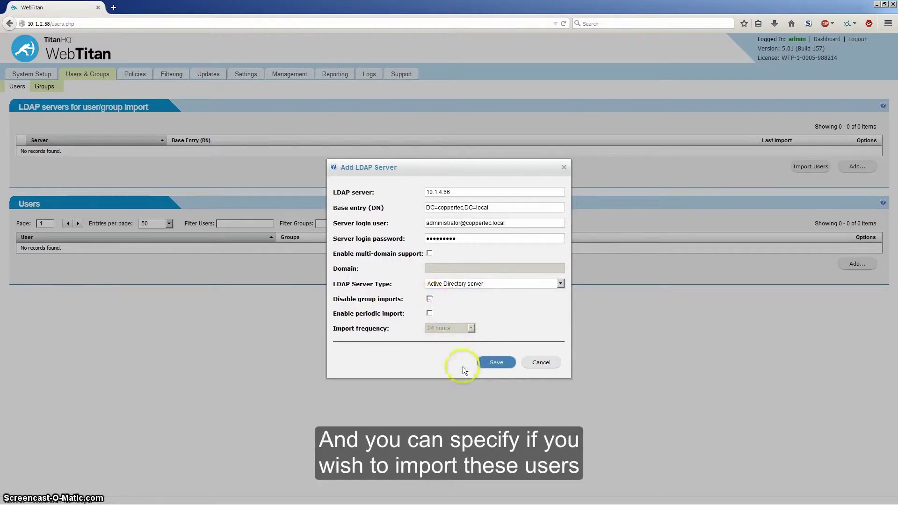
click(429, 313)
click(465, 327)
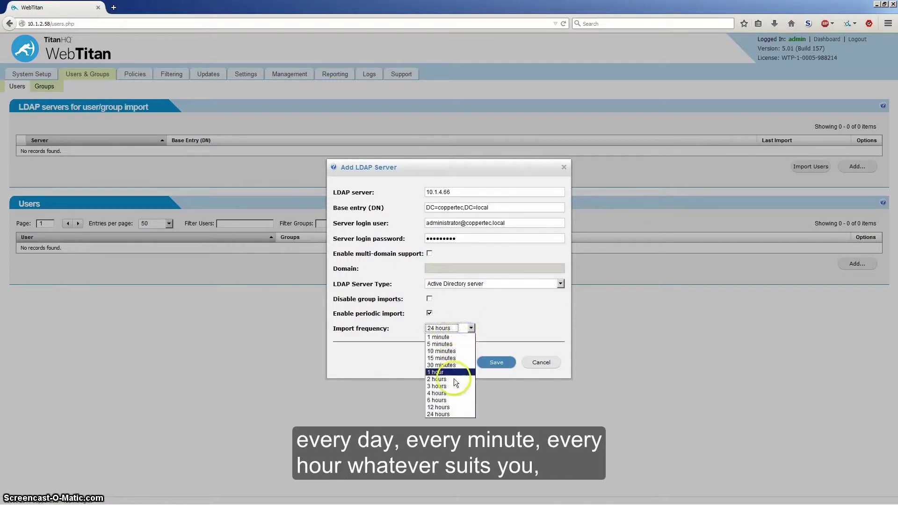
click(448, 414)
click(493, 367)
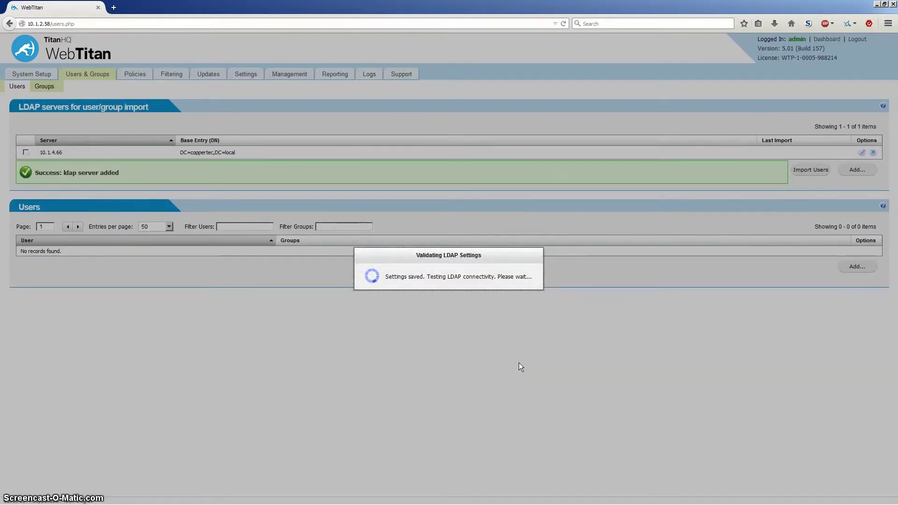
- Select the 10.1.4.66 server and import its users and groups
click(301, 227)
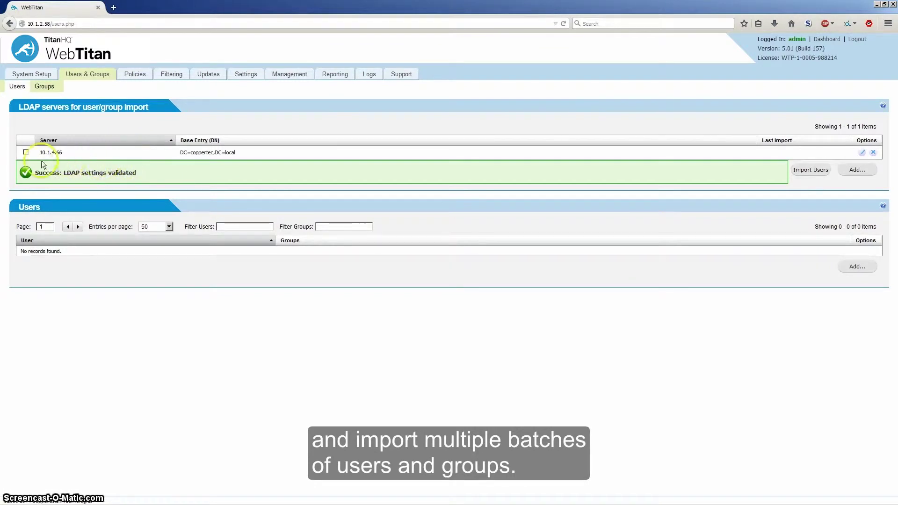
click(26, 153)
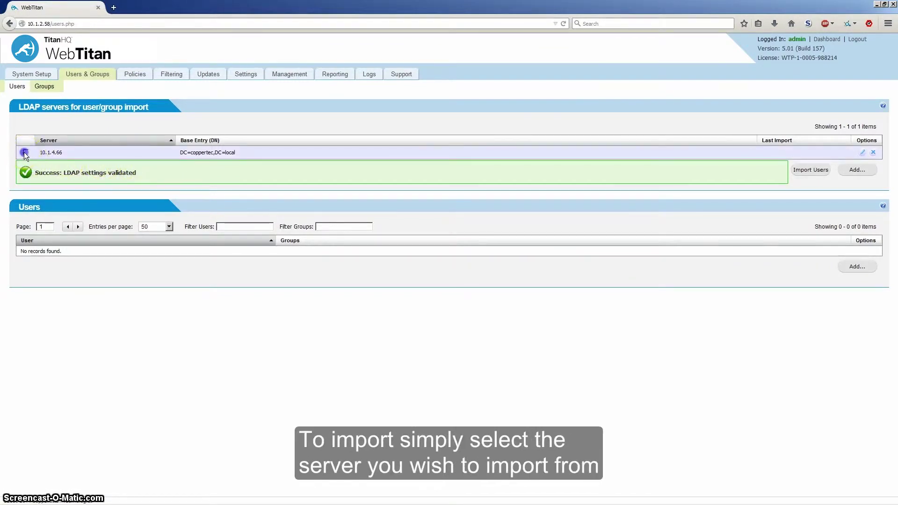
click(810, 172)
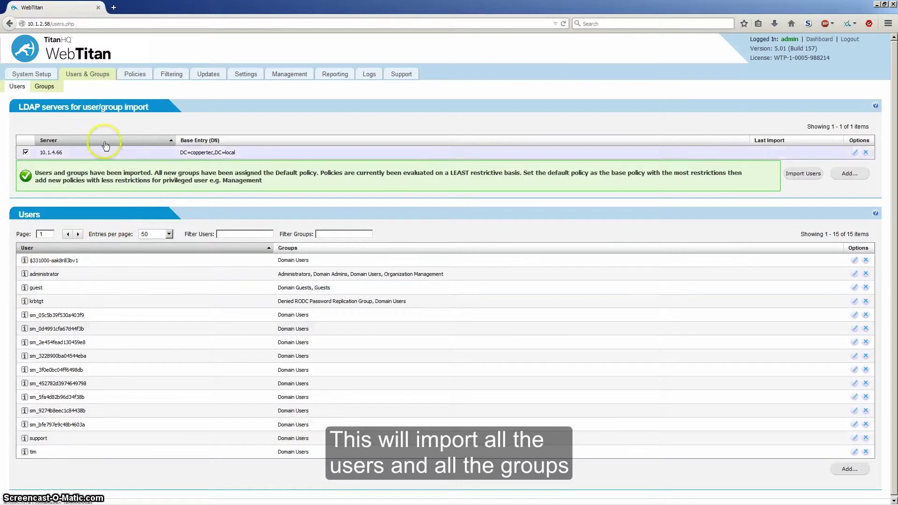
click(34, 87)
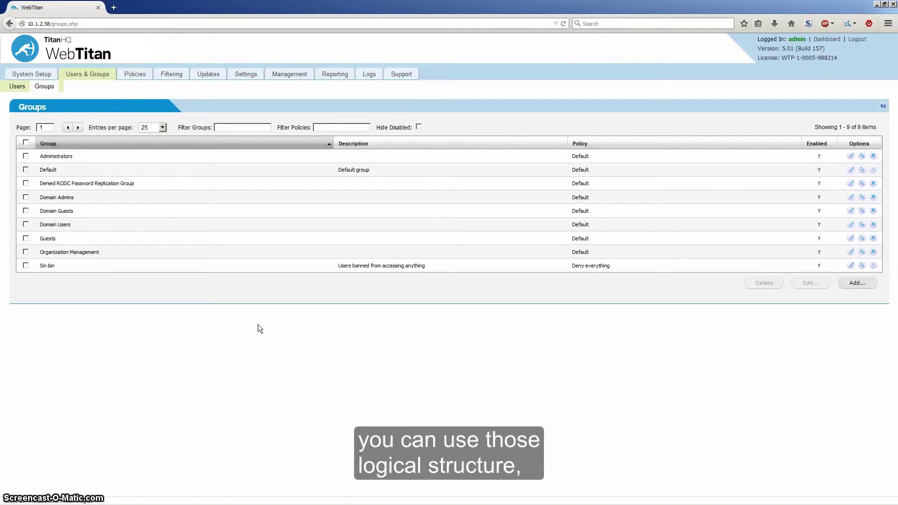
click(17, 86)
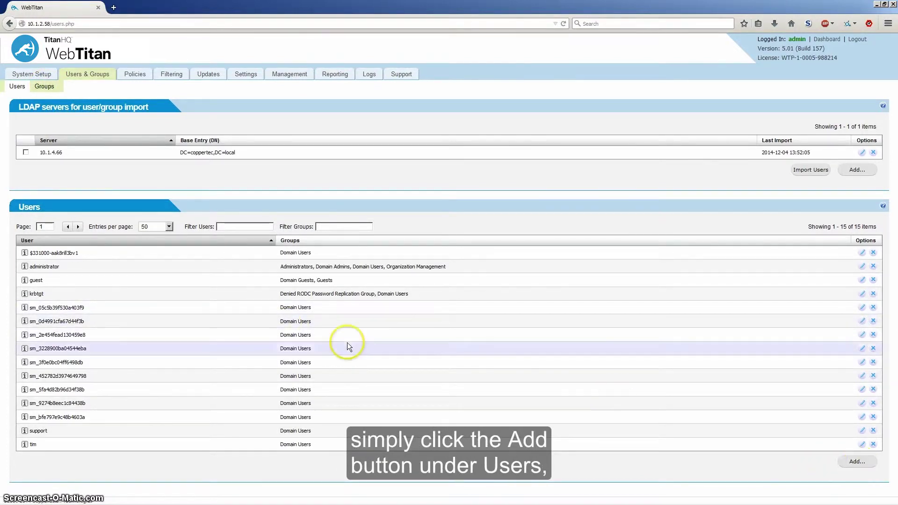
- Start a new manual user and enter its username
click(852, 462)
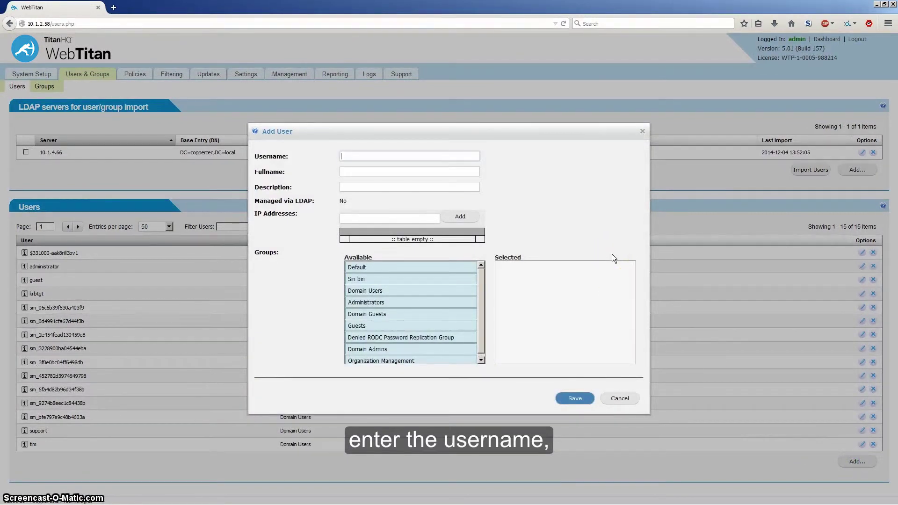
text(steven)
key(Tab)
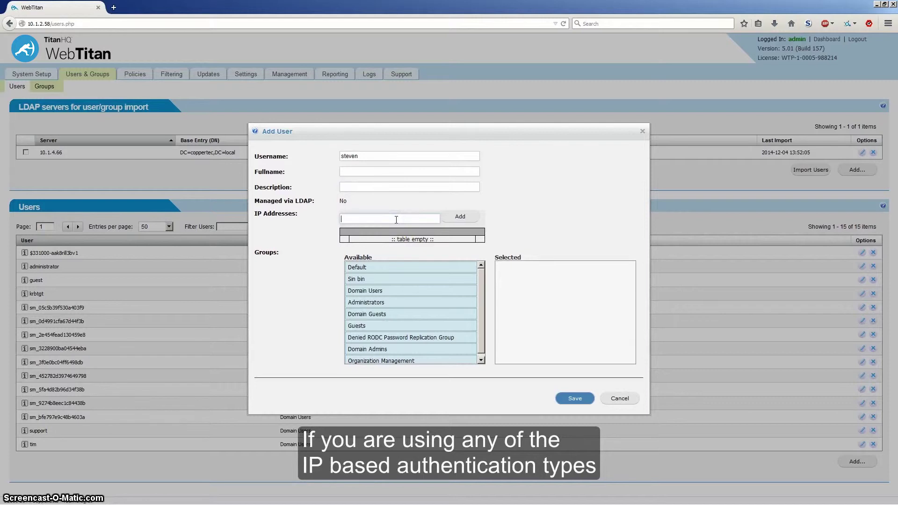
click(397, 218)
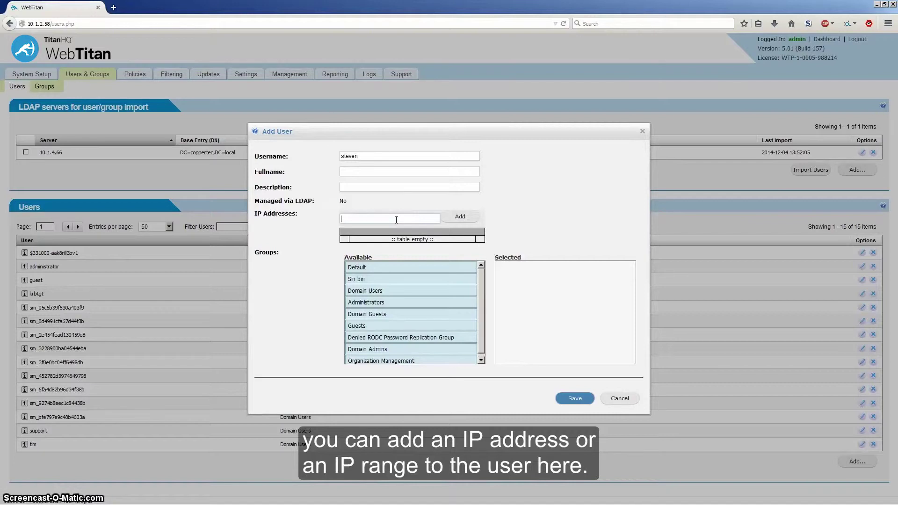
- Make the new user a member of Domain Users, Administrators and Guests, and save it
drag(395, 291, 537, 278)
drag(401, 305, 517, 292)
drag(363, 326, 515, 310)
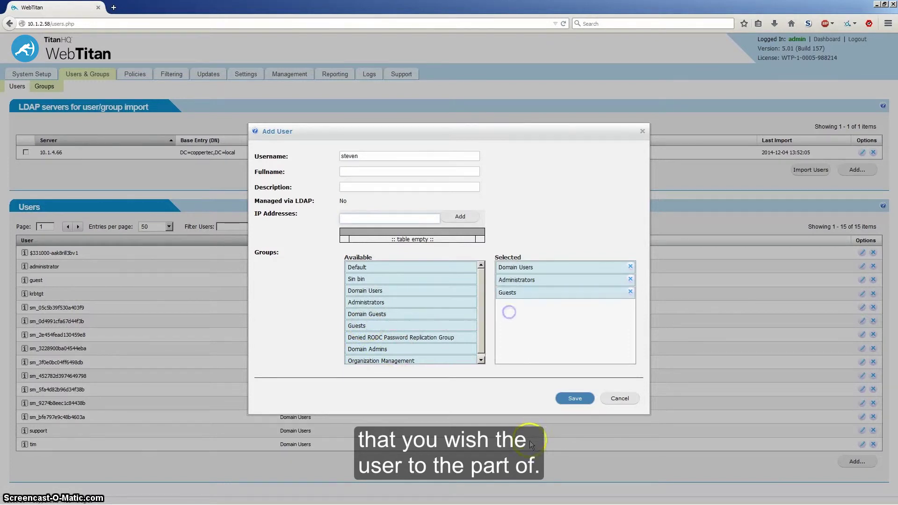
click(575, 400)
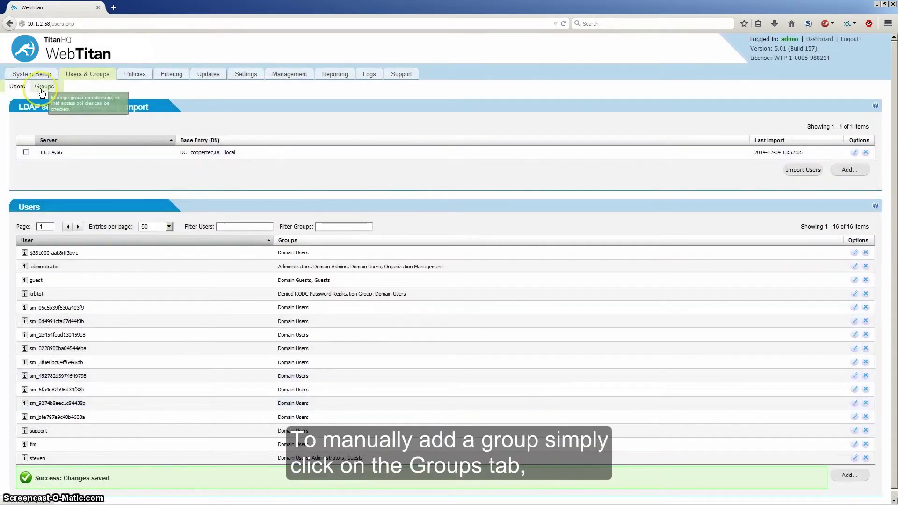
click(41, 91)
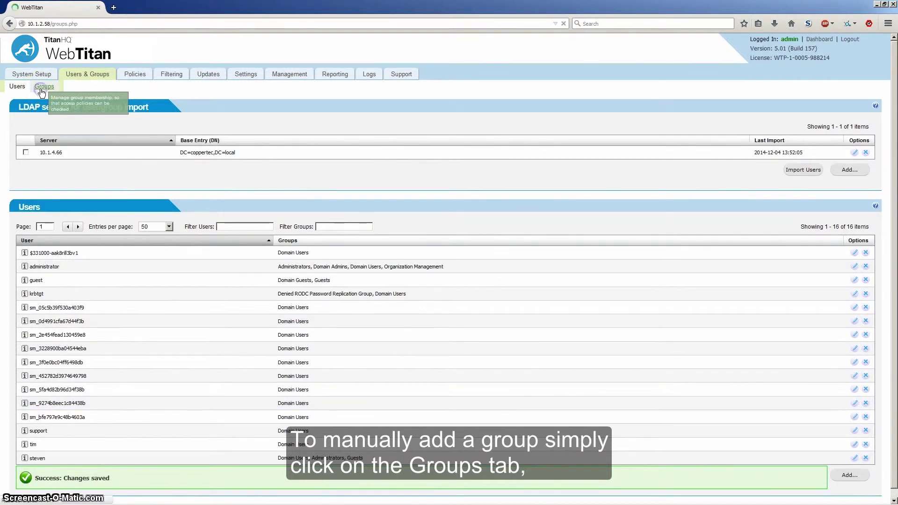
- Create a group named 'Marketing' with the Default filtering policy and save it
click(857, 284)
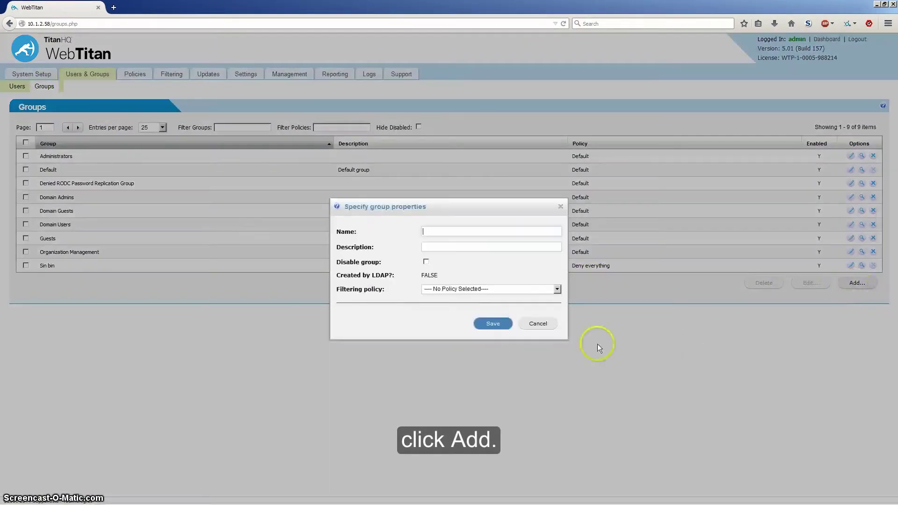
click(441, 232)
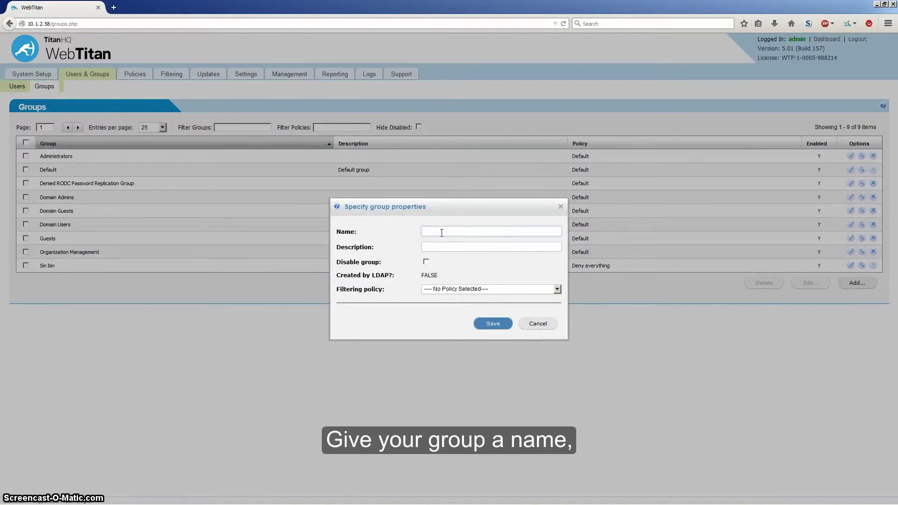
text(Mark)
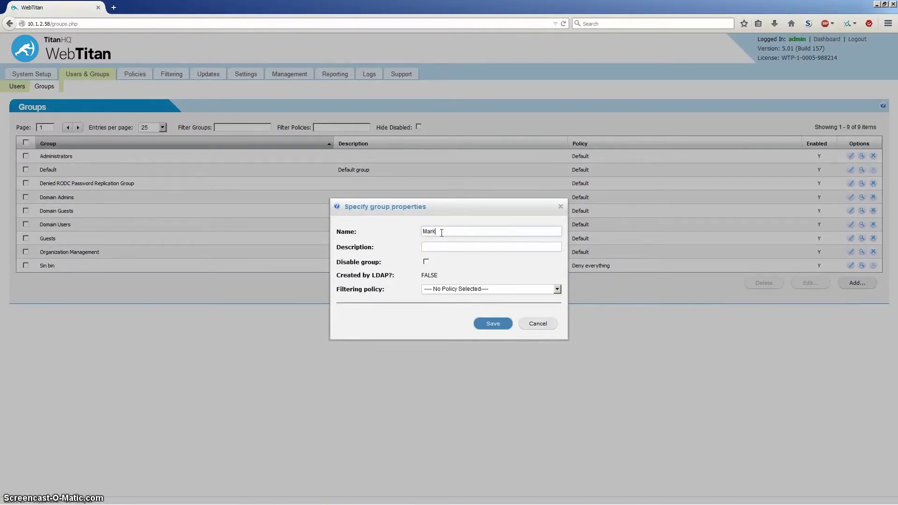
text(eting)
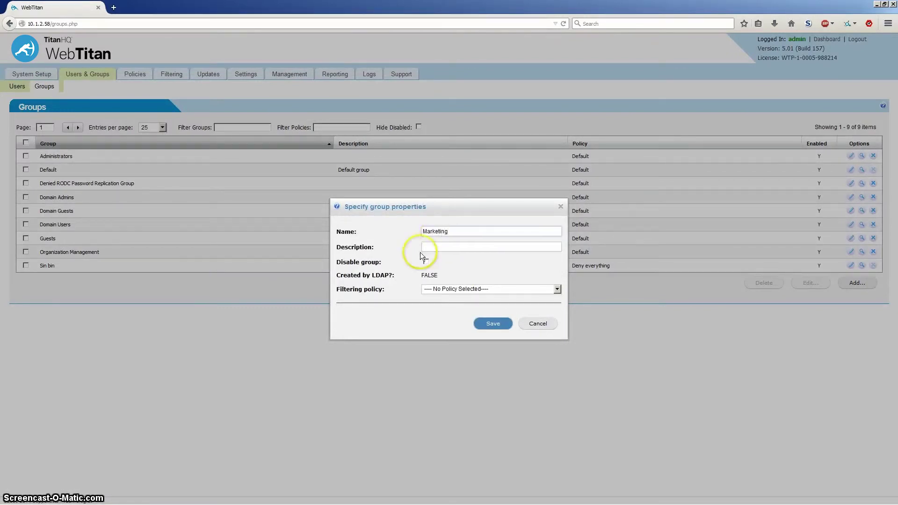
click(450, 251)
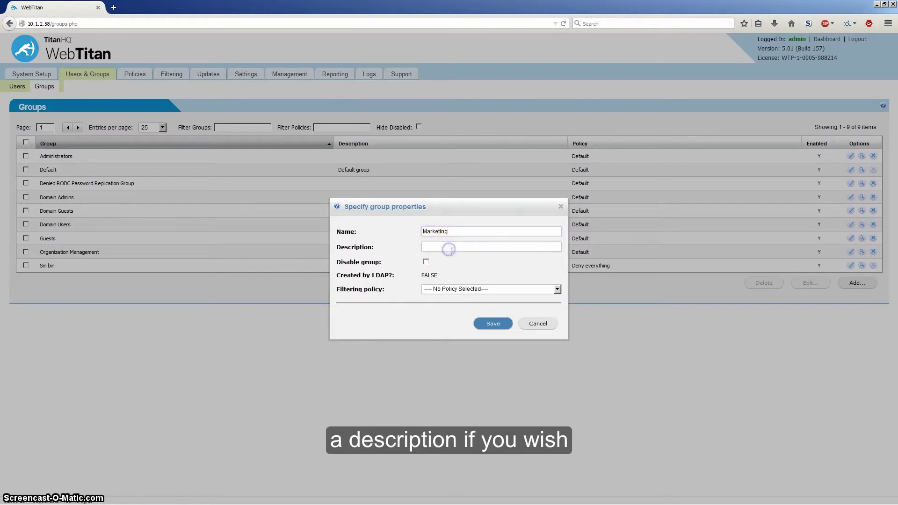
click(442, 290)
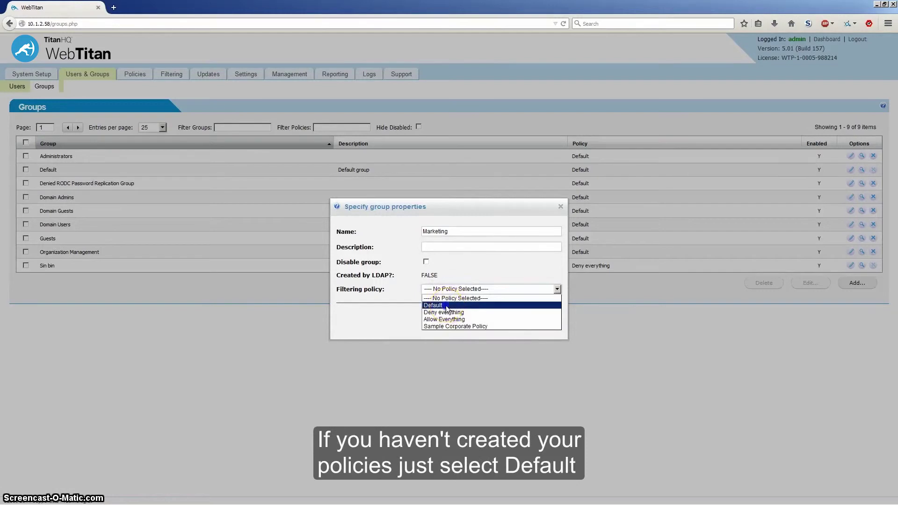
click(447, 307)
click(495, 323)
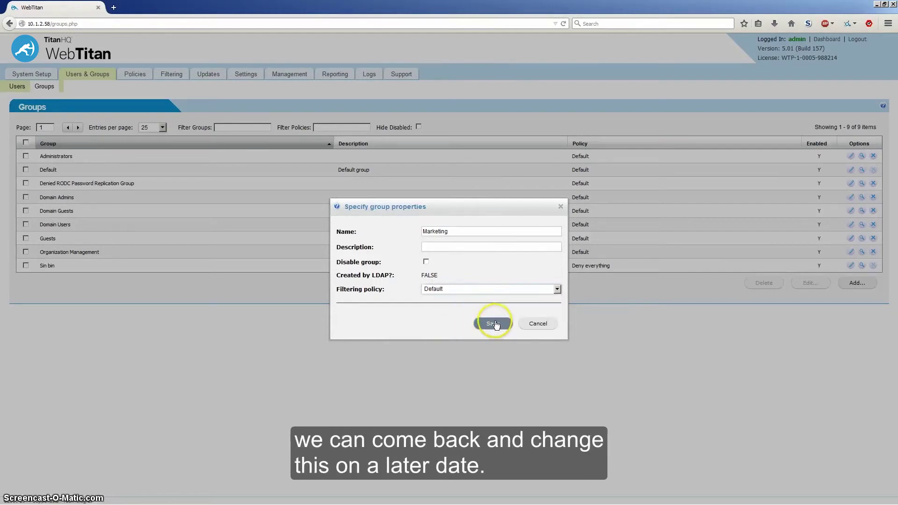
click(495, 325)
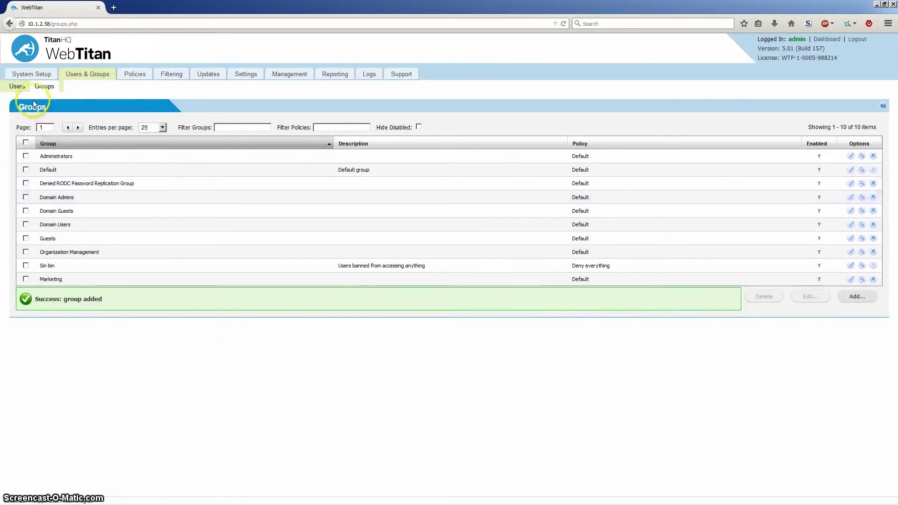
- Add the first sm_ account to Domain Guests and Denied RODC Password Replication Group, and save
click(16, 87)
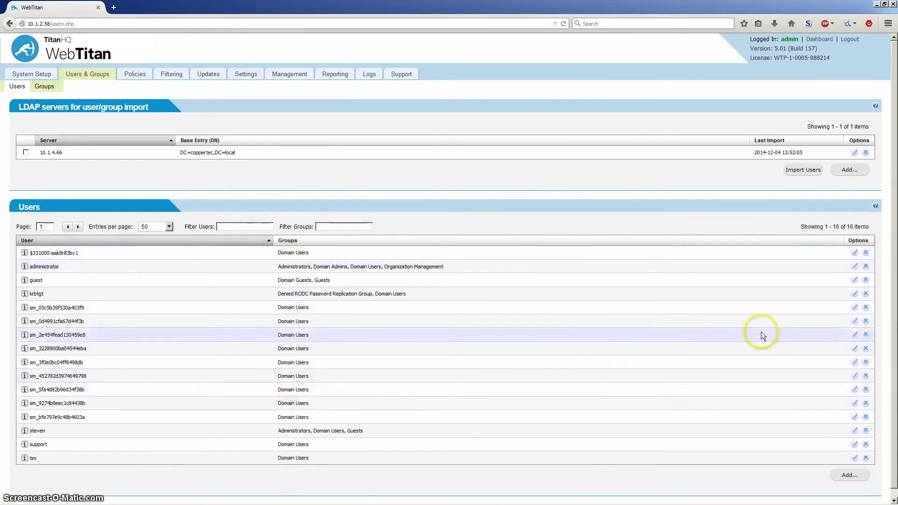
click(855, 307)
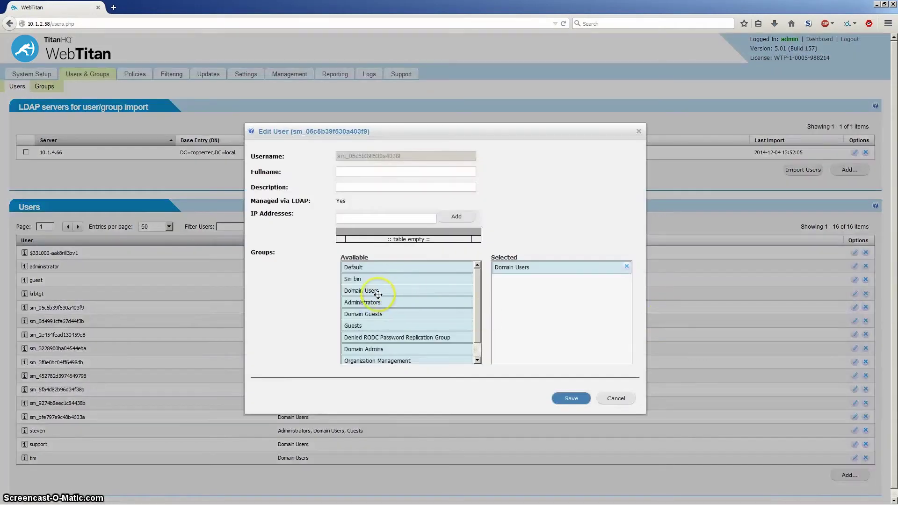
drag(361, 316, 547, 288)
drag(396, 338, 547, 302)
click(571, 399)
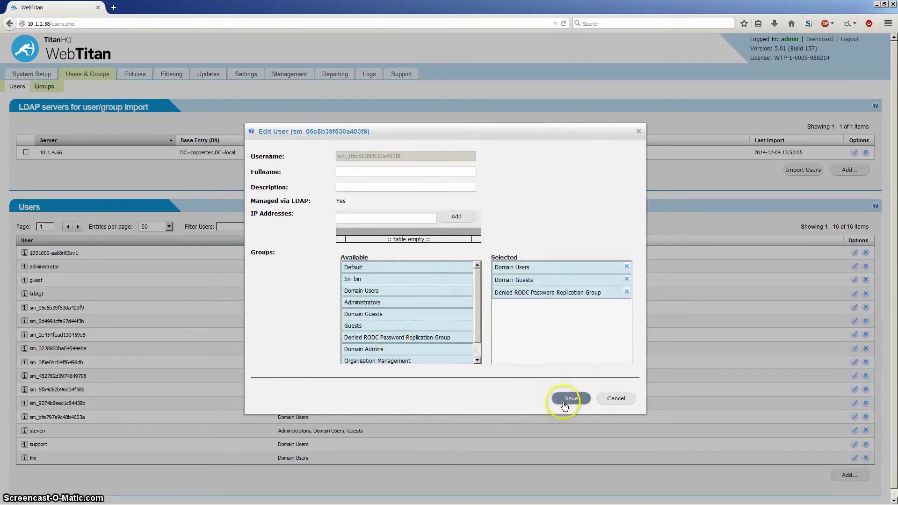
click(45, 87)
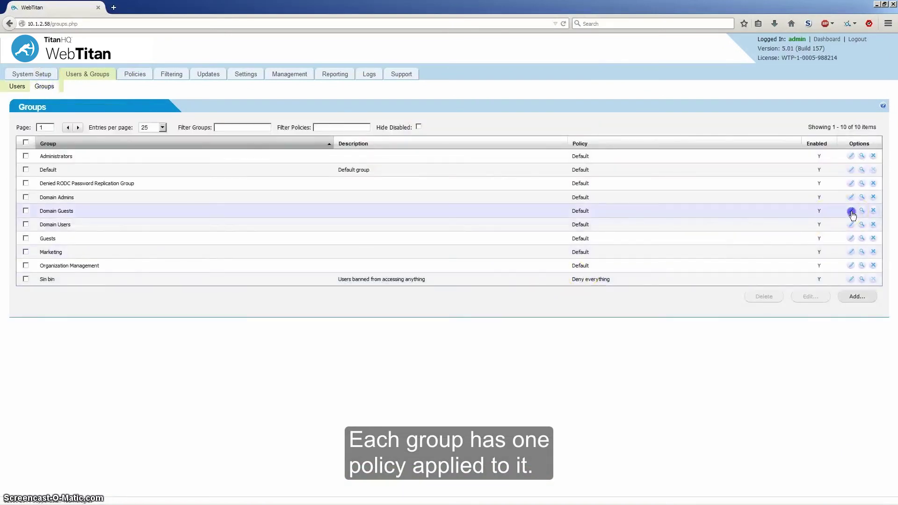
- Save the Domain Guests group with its filtering policy kept at Default
click(851, 210)
click(440, 290)
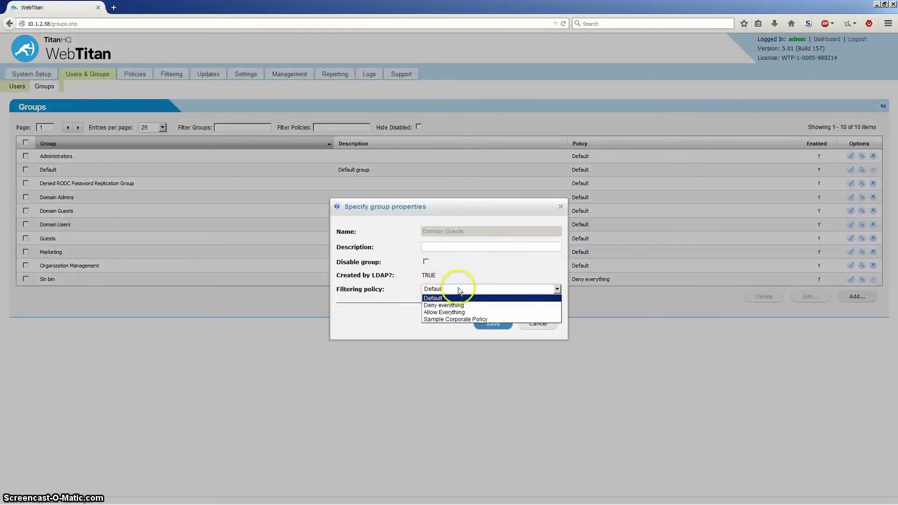
click(459, 287)
click(494, 325)
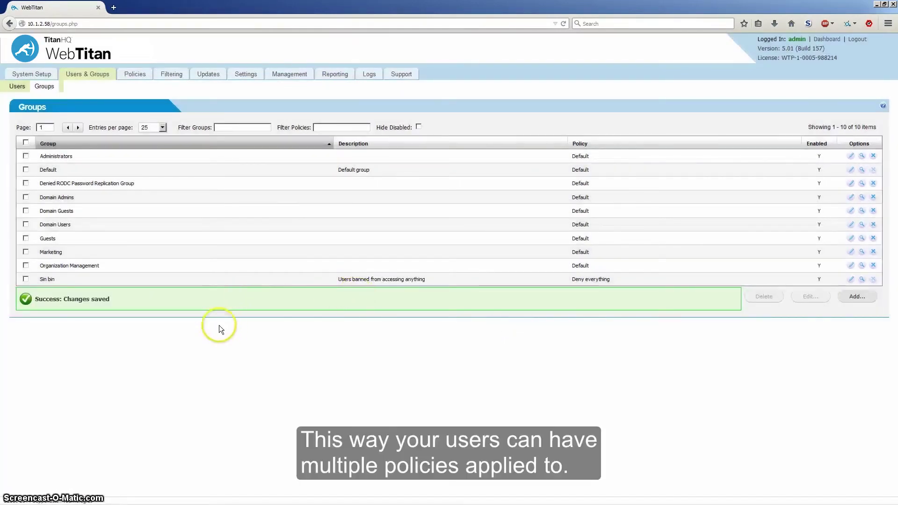
click(288, 349)
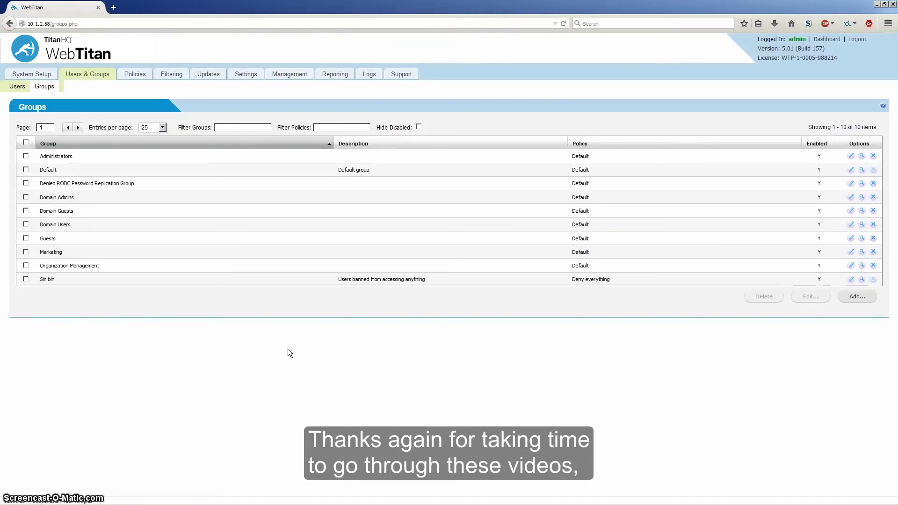
click(314, 346)
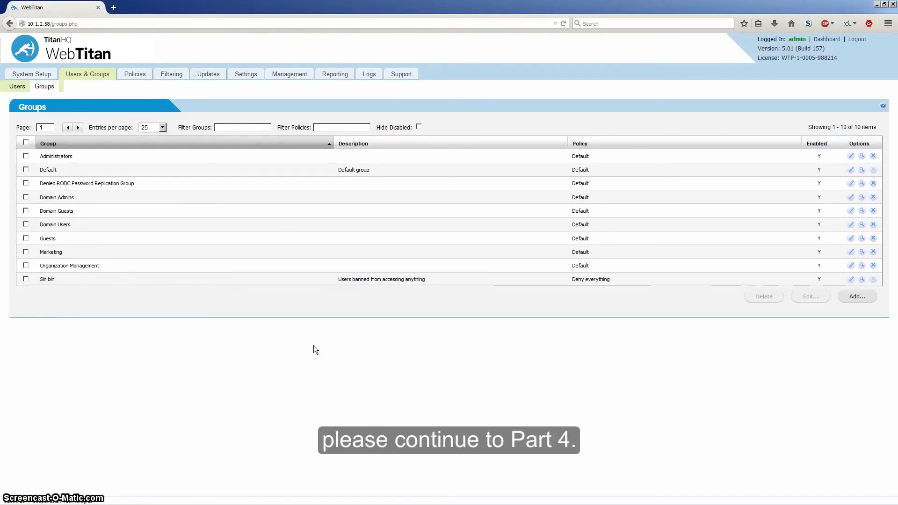